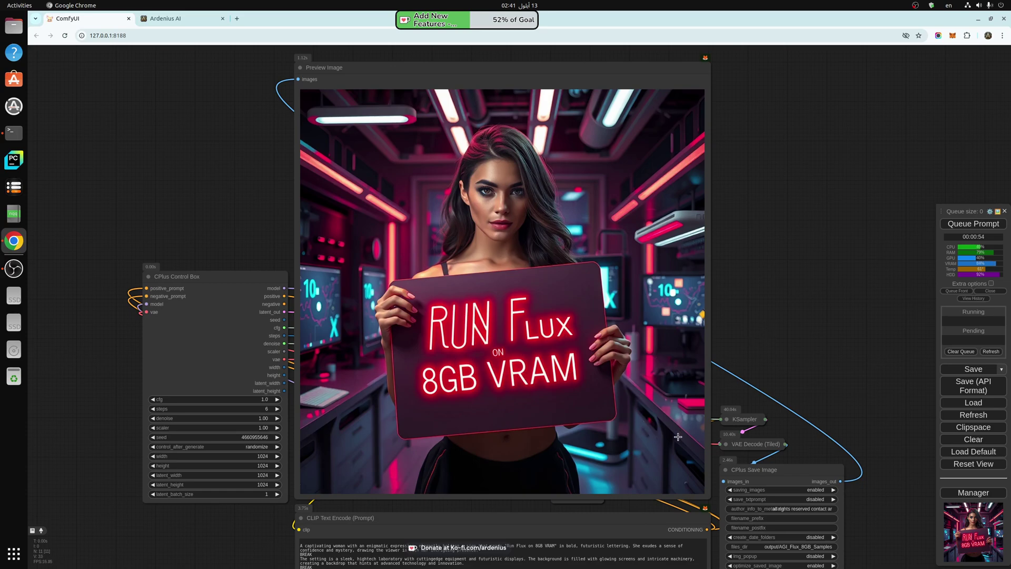
Queue the Flux workflow with a random seed to render the woman holding the neon sign
left_click(962, 227)
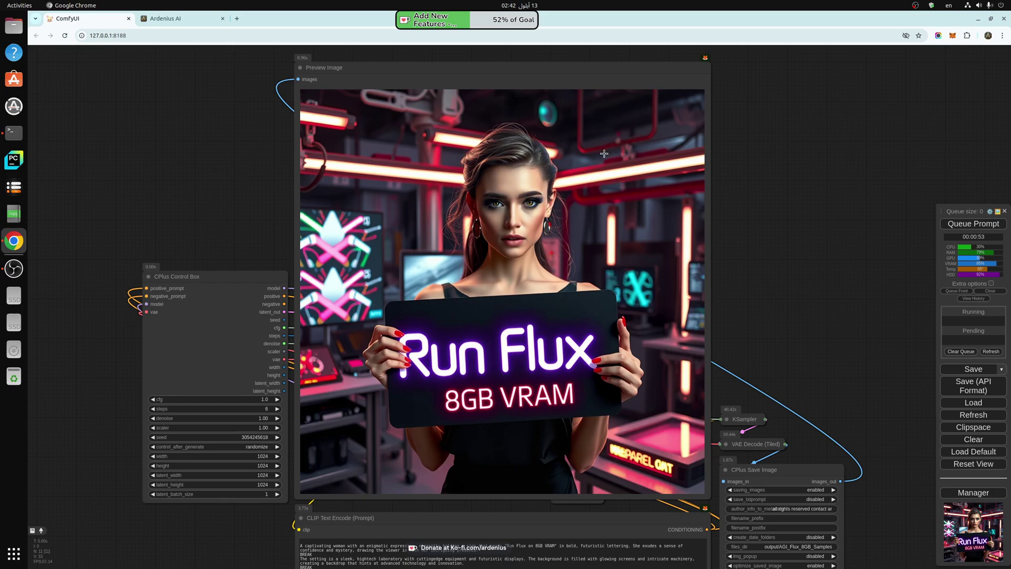
Queue the Flux workflow again with a fresh seed for another neon sign variation
left_click(961, 223)
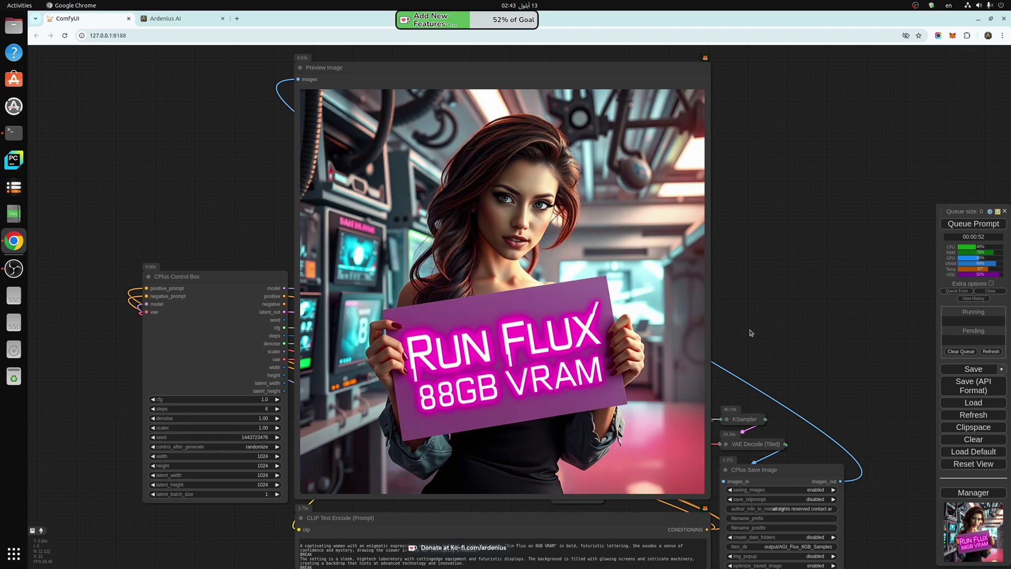
scroll(753, 324, "down", 1)
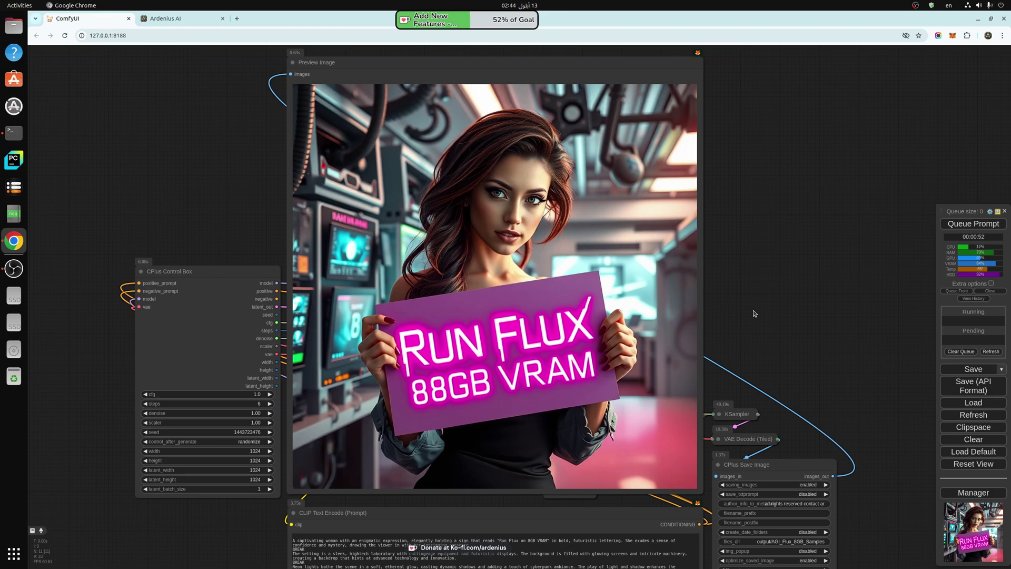